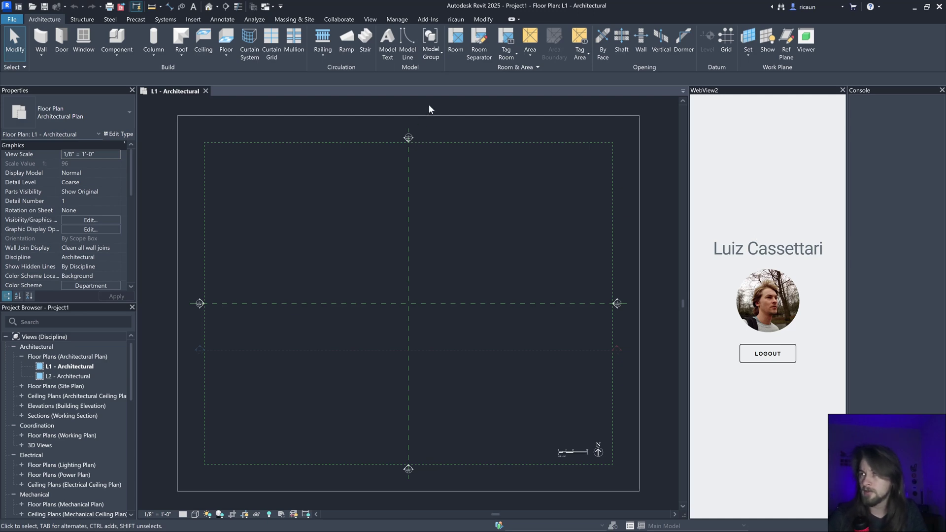
Hide the WebView2 dockable pane
click(428, 20)
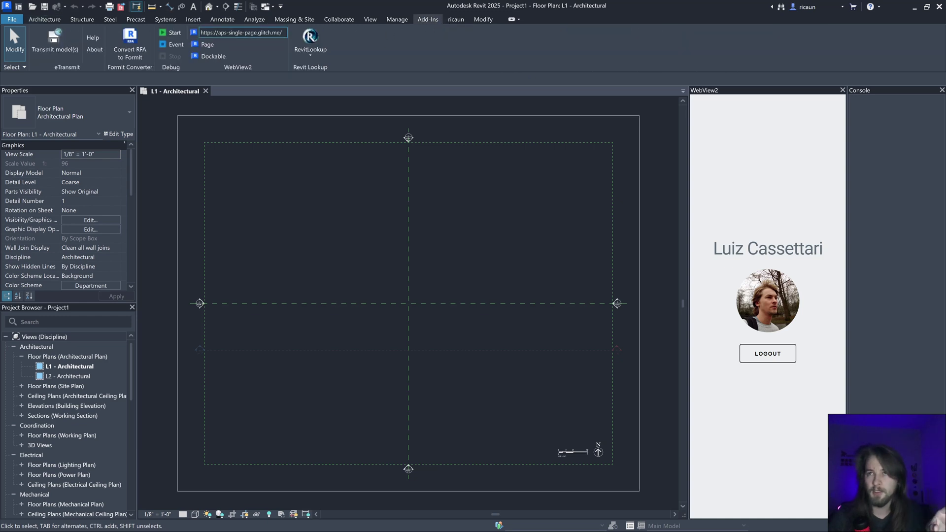
click(213, 56)
click(213, 56)
click(213, 57)
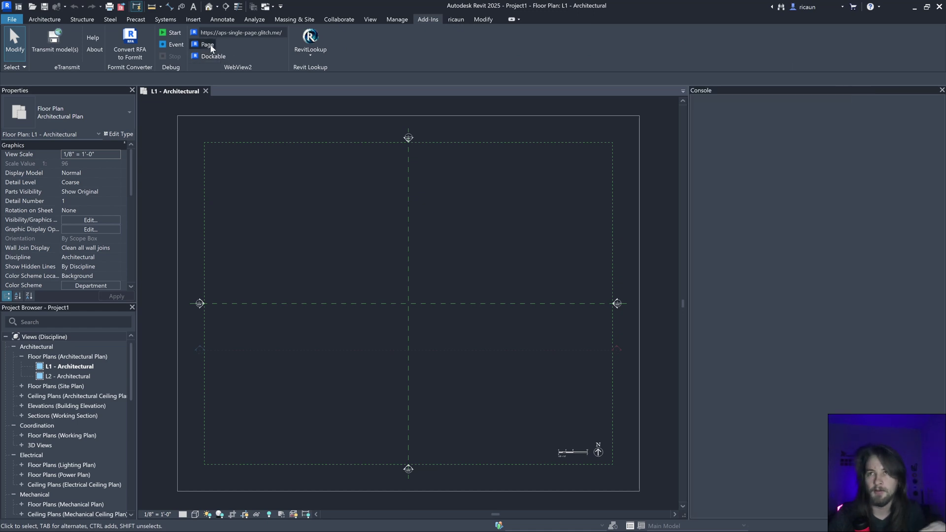
Open the WebView2 page in a floating window over the floor plan and show the dockable pane
click(211, 46)
drag(447, 158, 295, 125)
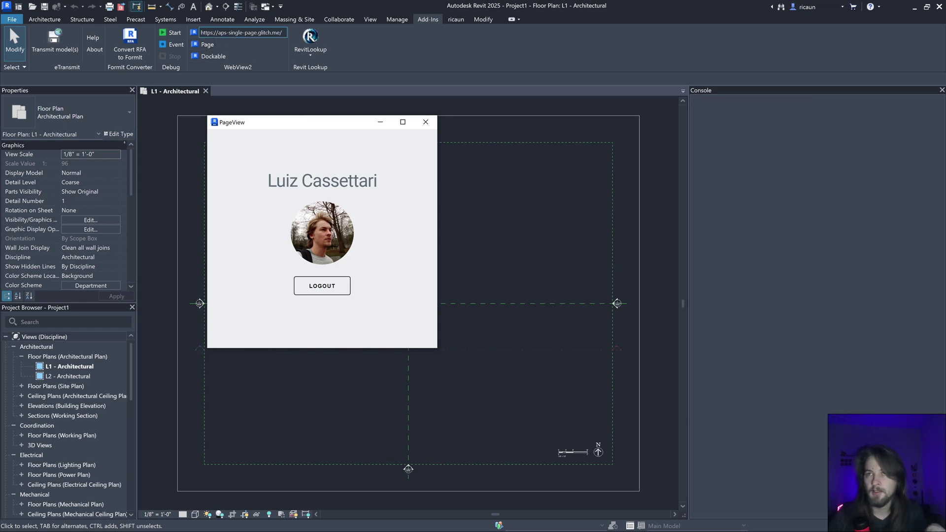
click(209, 56)
drag(218, 33, 280, 33)
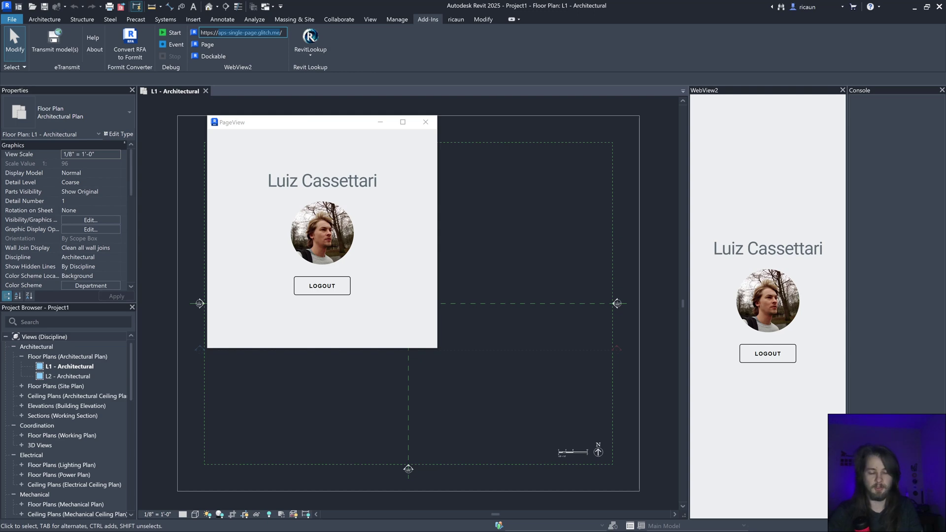
text(ricaun.com/)
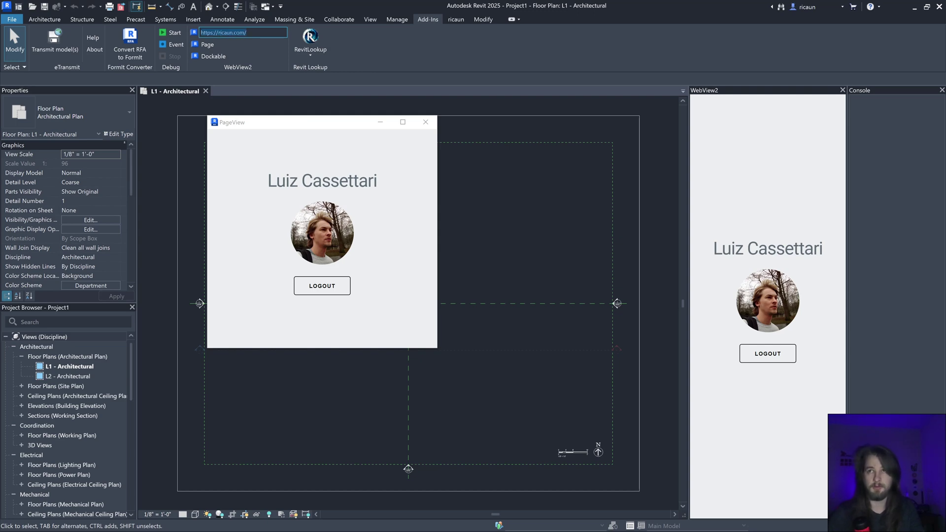
key(Return)
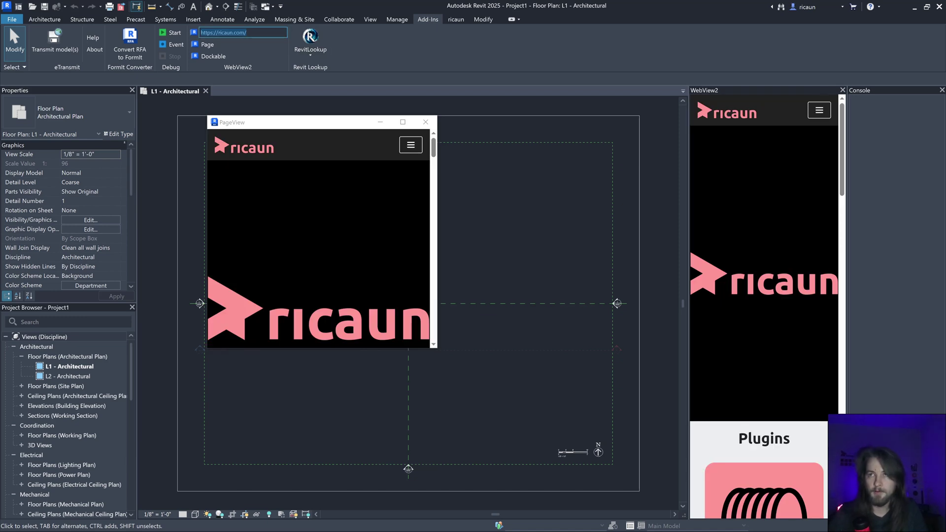
click(278, 33)
key(ctrl+z)
key(ctrl+a)
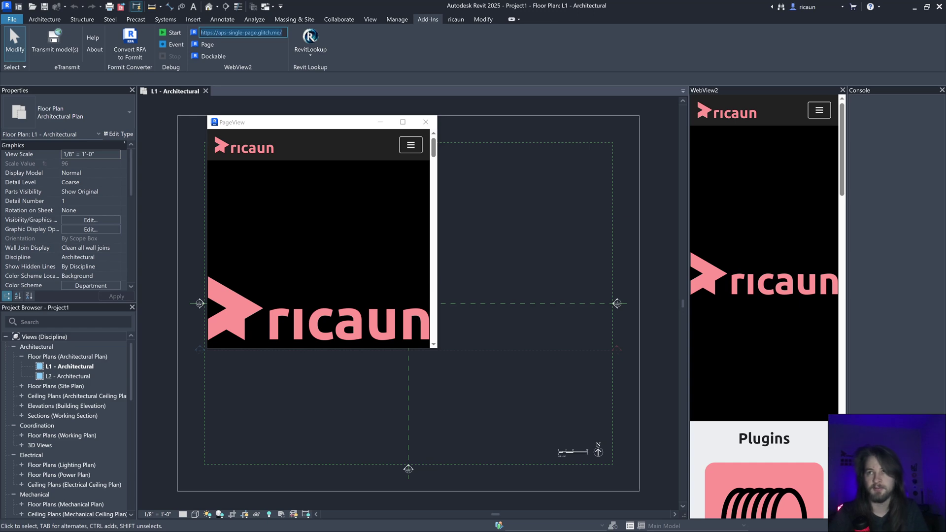
key(Return)
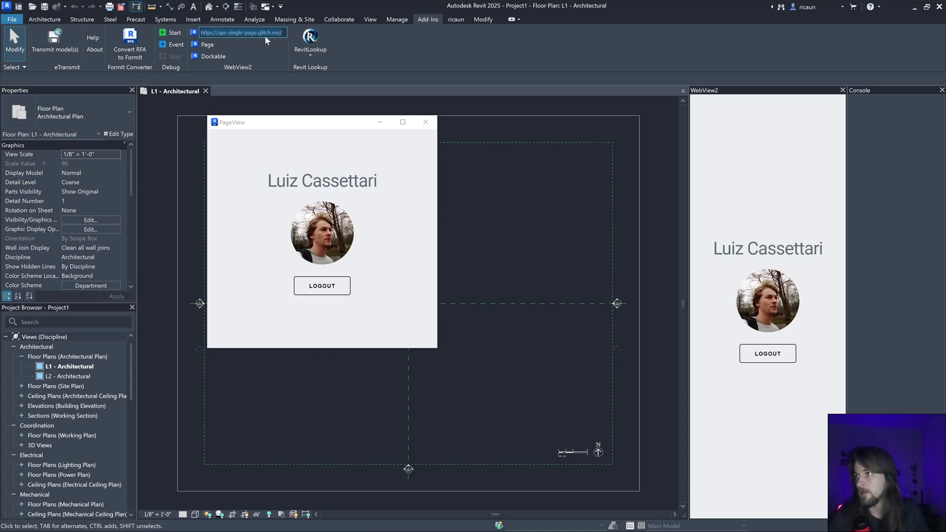
Close the floating page window and log out of the account in the docked WebView2 pane
click(421, 123)
click(771, 358)
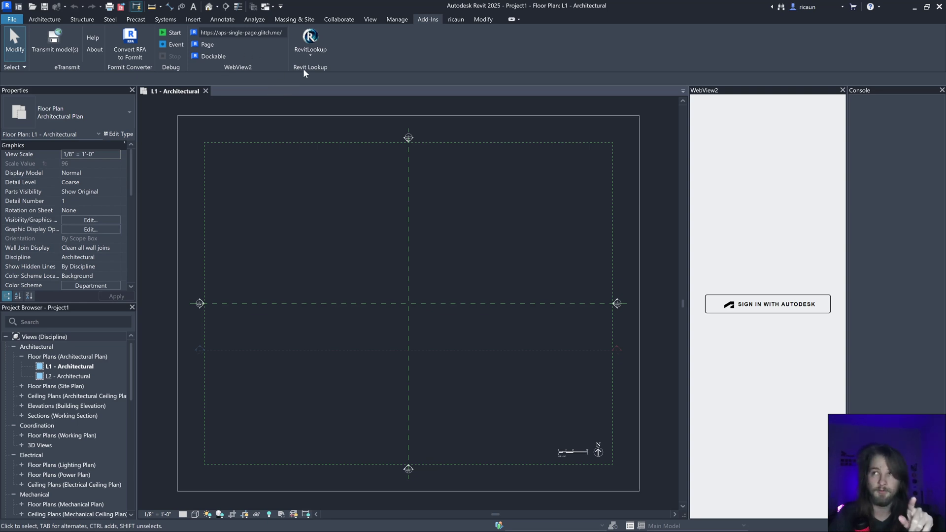
Open RevitLookup's Modules list and filter it by webview2 to examine the loaded assemblies' paths and versions
click(316, 54)
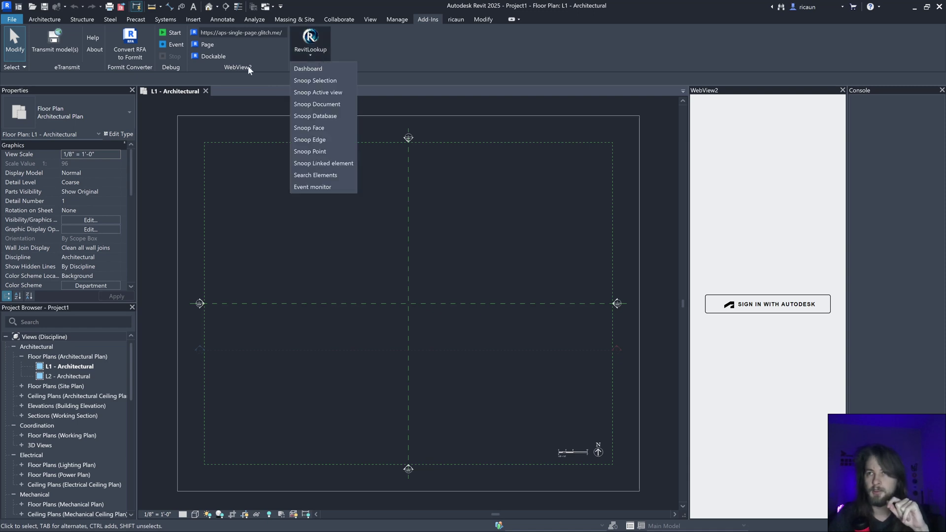
click(311, 71)
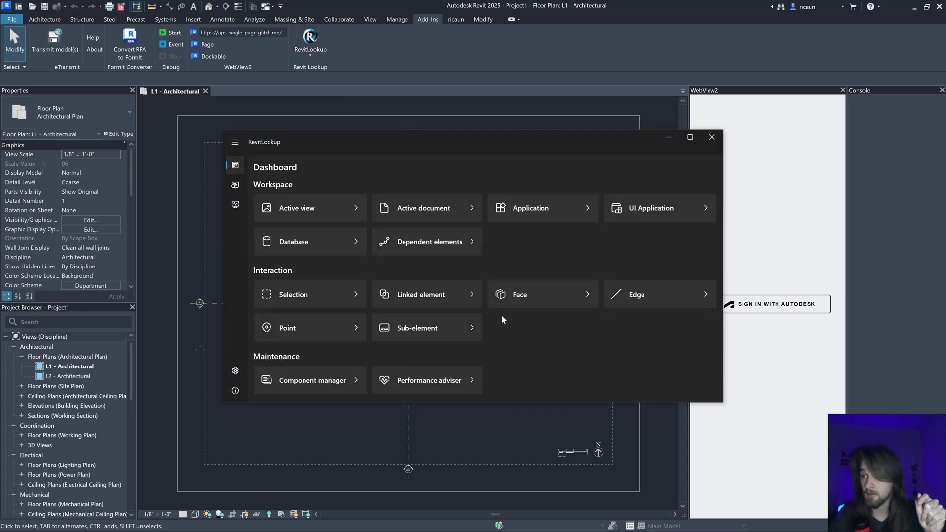
scroll(505, 311, down, 3)
click(529, 383)
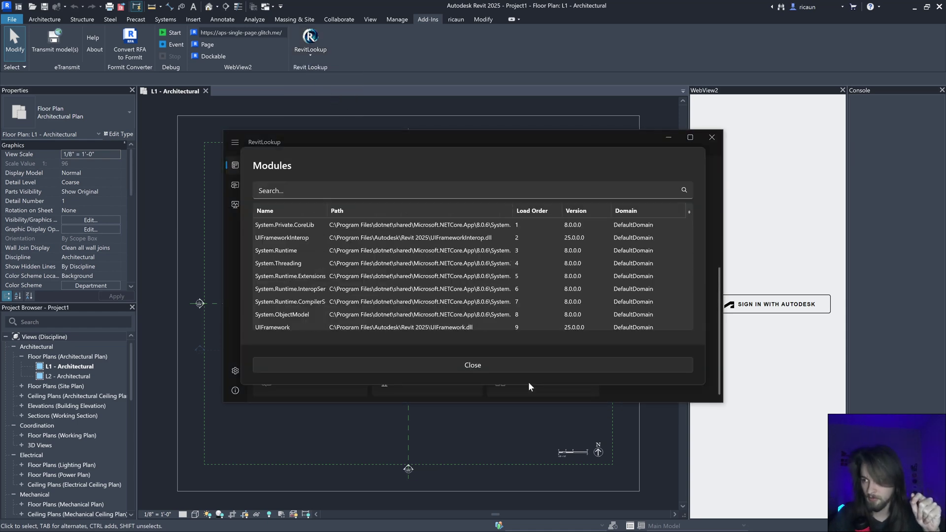
click(297, 191)
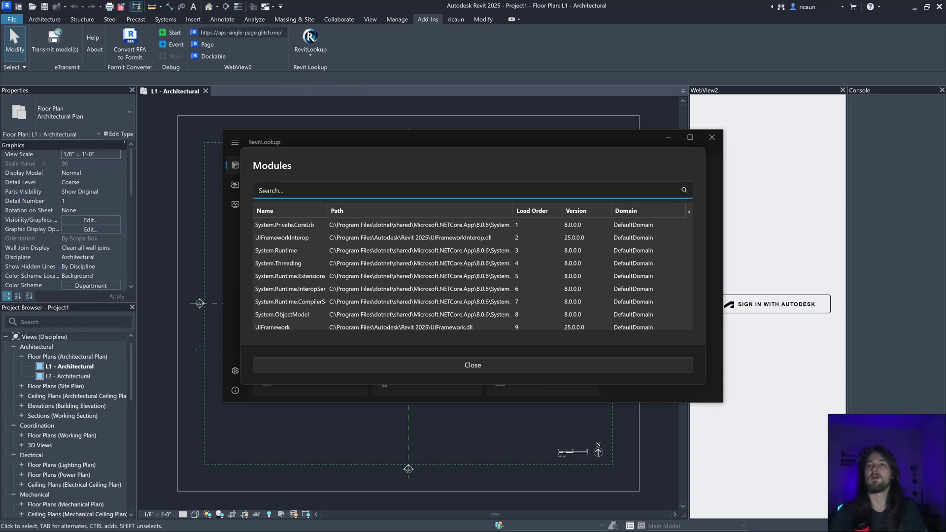
text(web)
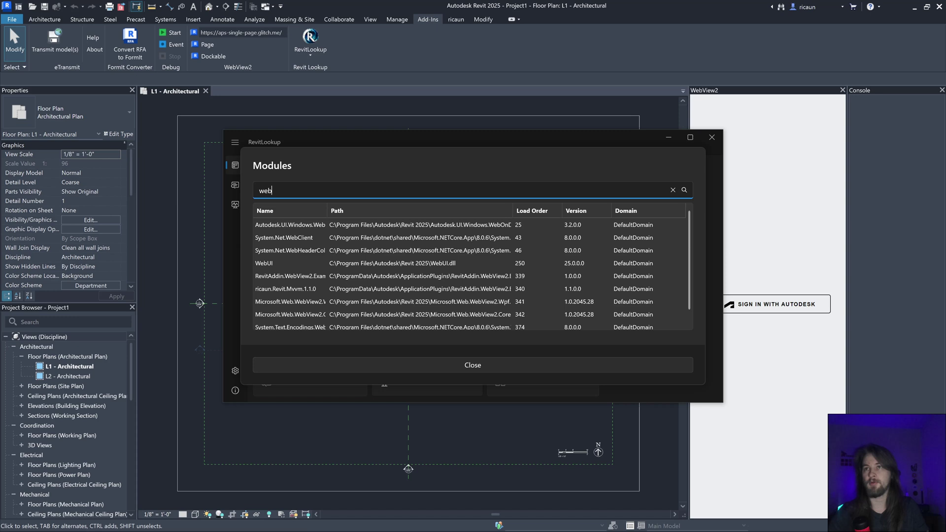
text(view2)
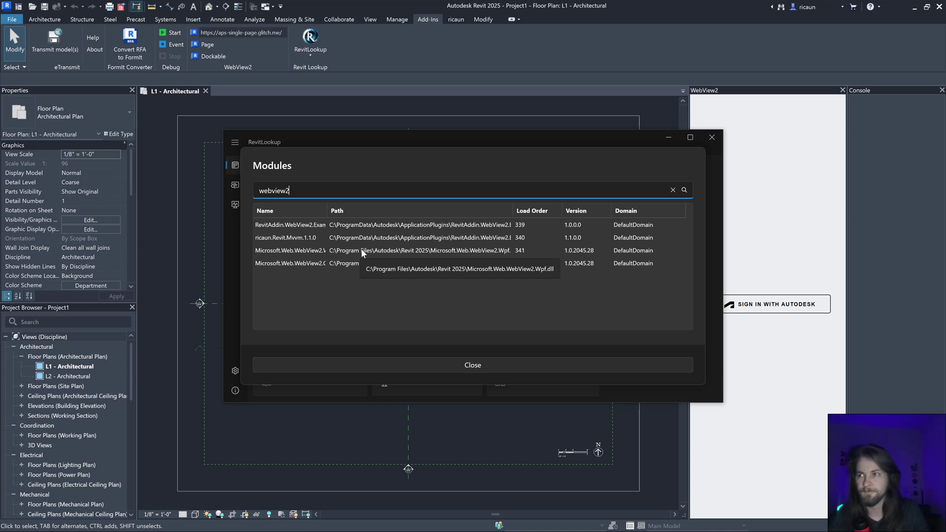
key(Escape)
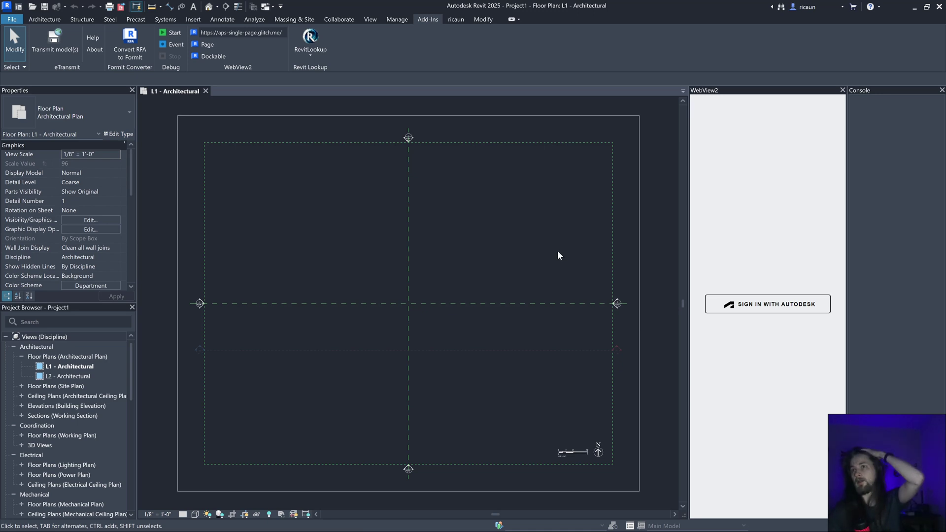
Close Revit 2025, switch to Revit 2024 and create a new project
click(940, 14)
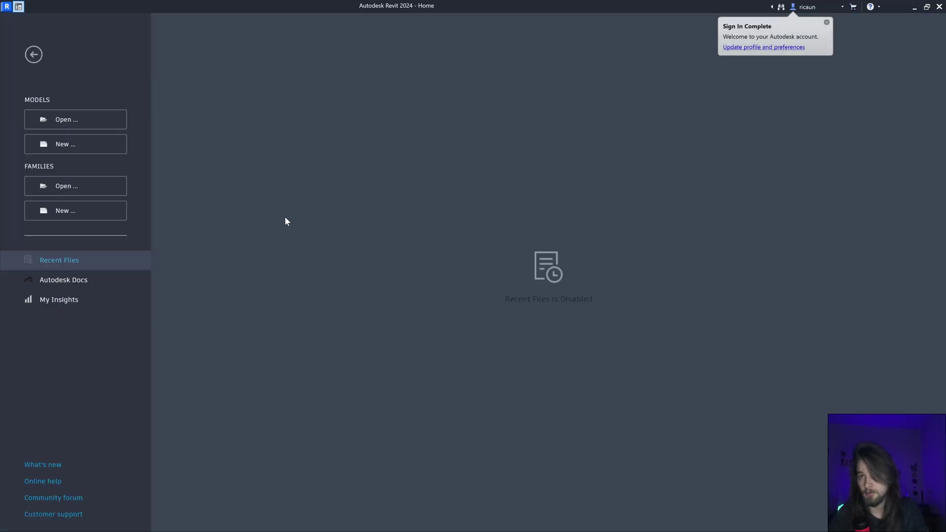
click(110, 148)
click(445, 302)
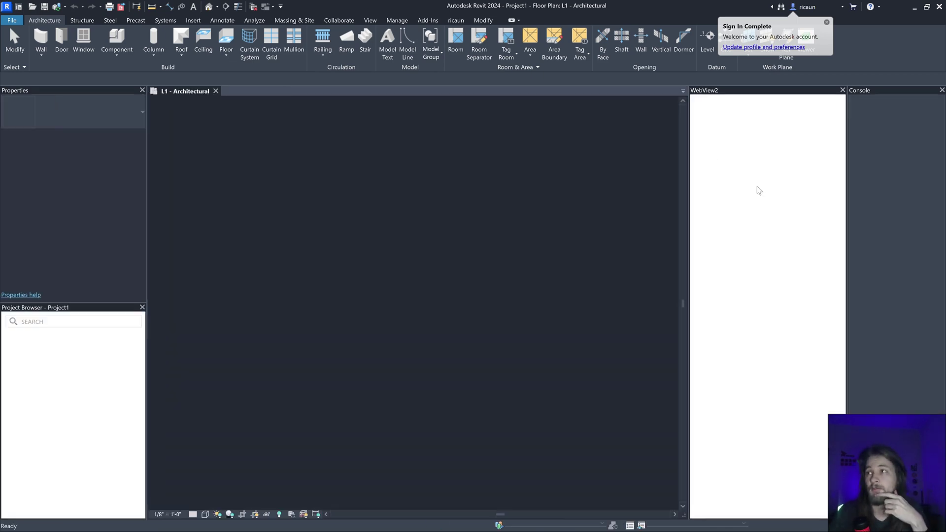
Check the WebView2 page in a resized floating window, close it and try the dockable pane toggle
click(427, 20)
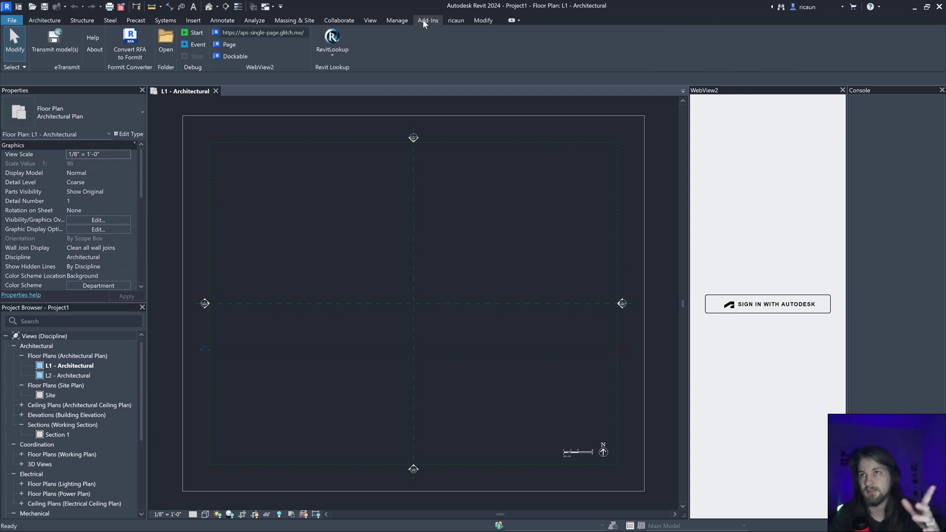
click(229, 44)
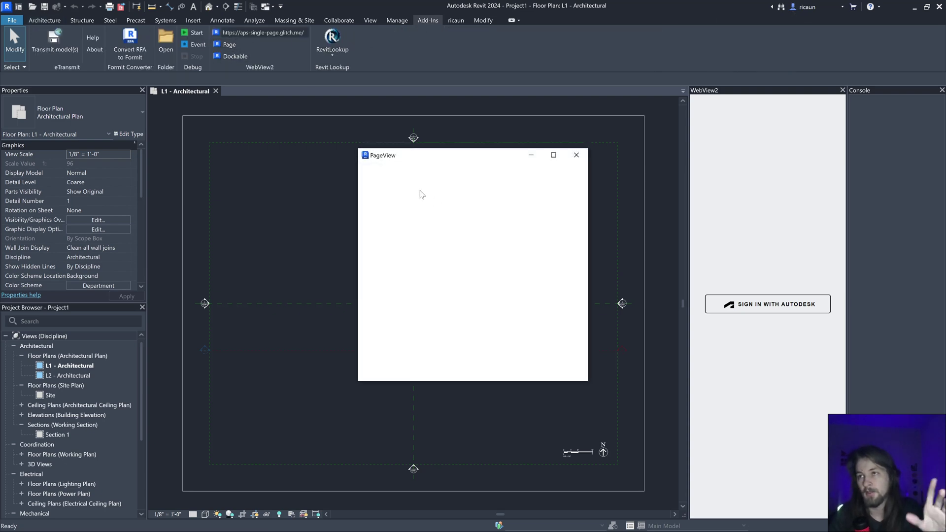
drag(359, 149, 160, 92)
click(576, 99)
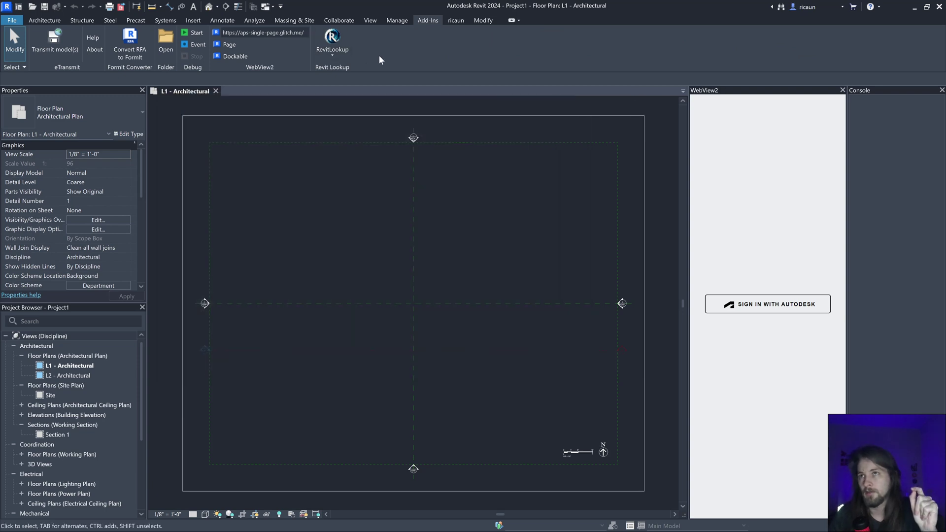
click(224, 57)
Search RevitLookup's Modules list in Revit 2024 for webview2, examine the assembly paths and versions, and close RevitLookup
click(334, 53)
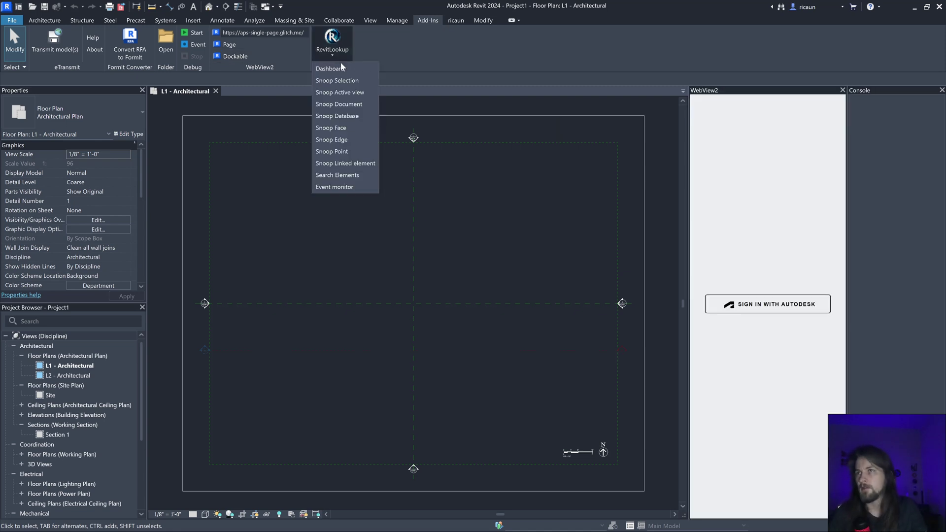
click(335, 69)
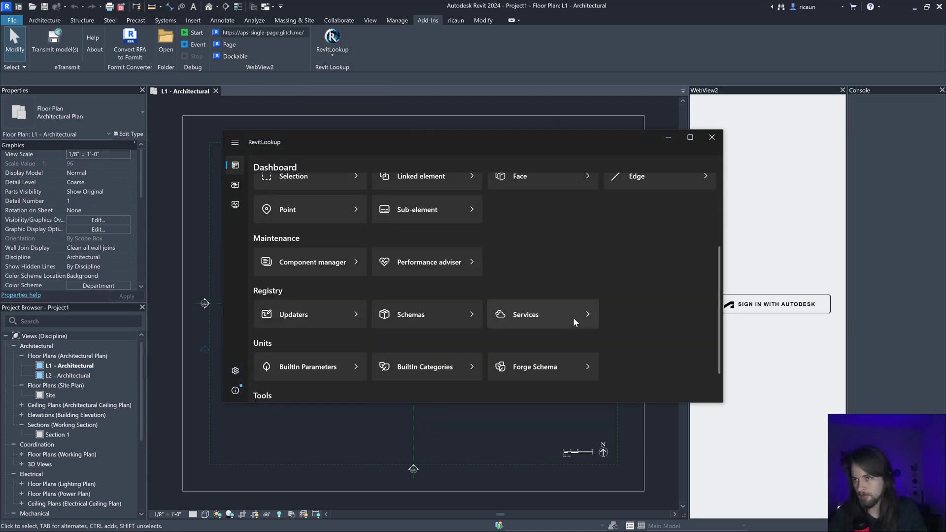
scroll(572, 319, down, 2)
click(542, 382)
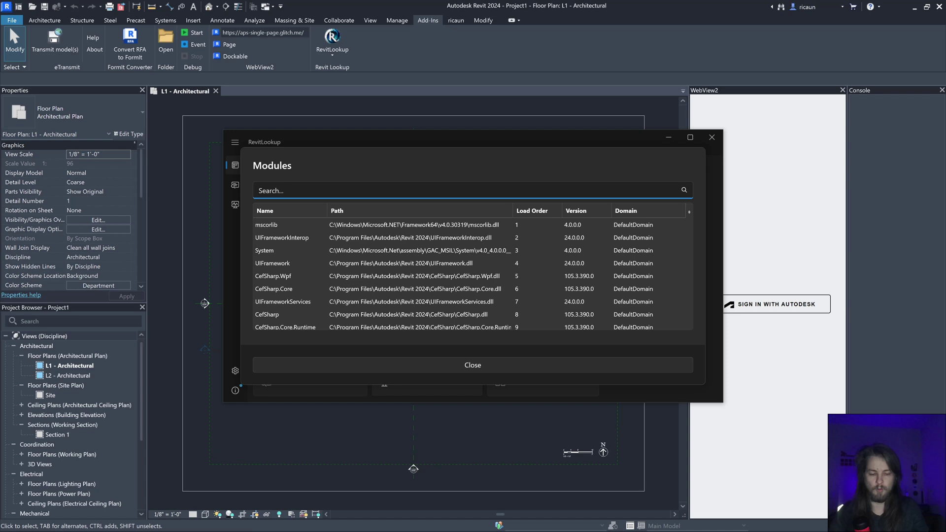
text(we)
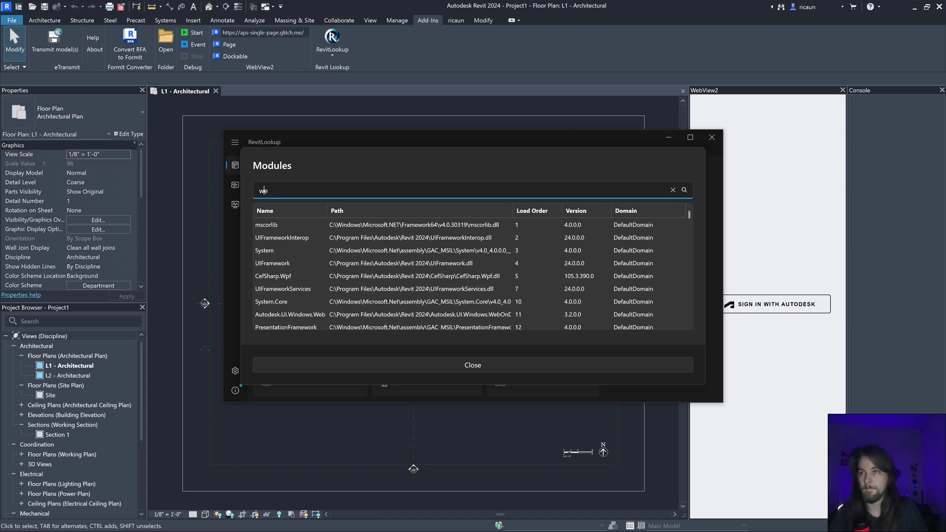
text(bview2)
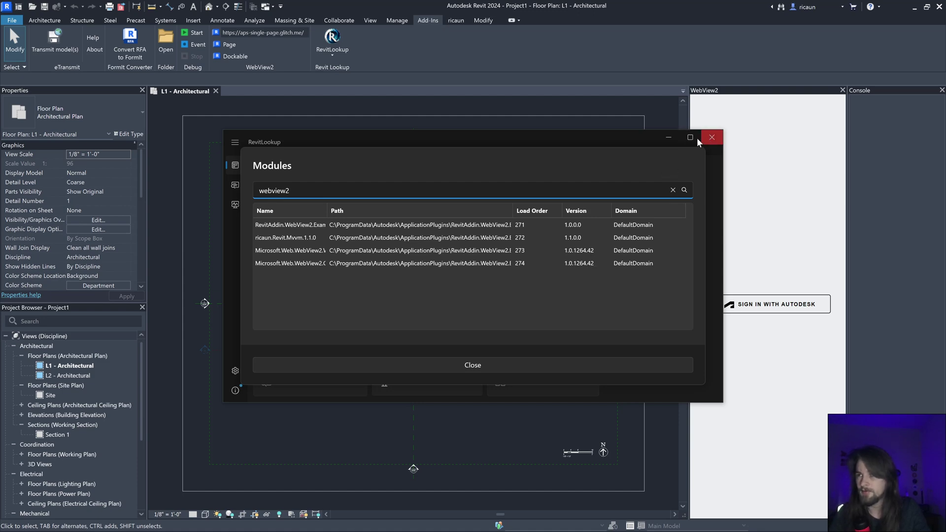
click(712, 138)
Open the floating WebView2 page window once more and close it
click(228, 45)
click(576, 155)
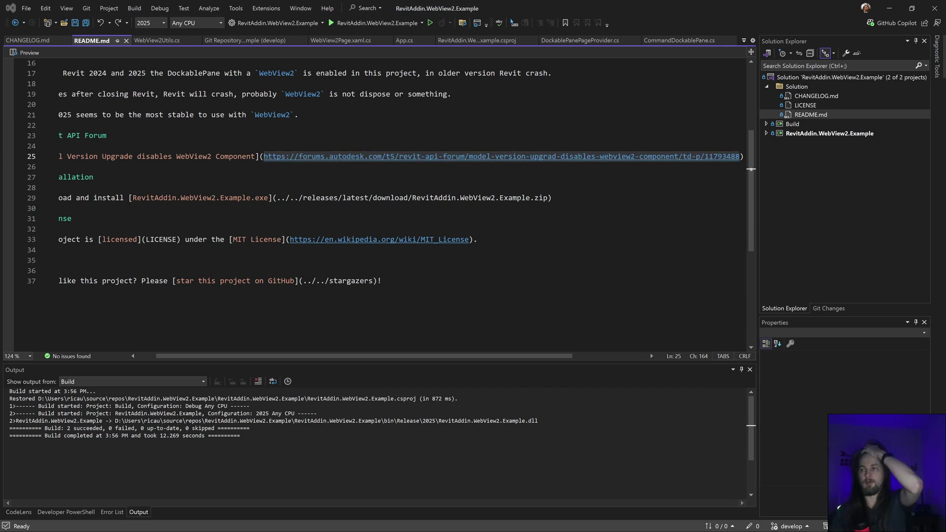
Switch to Visual Studio and review the README.md notes on WebView2 support across Revit versions
click(517, 167)
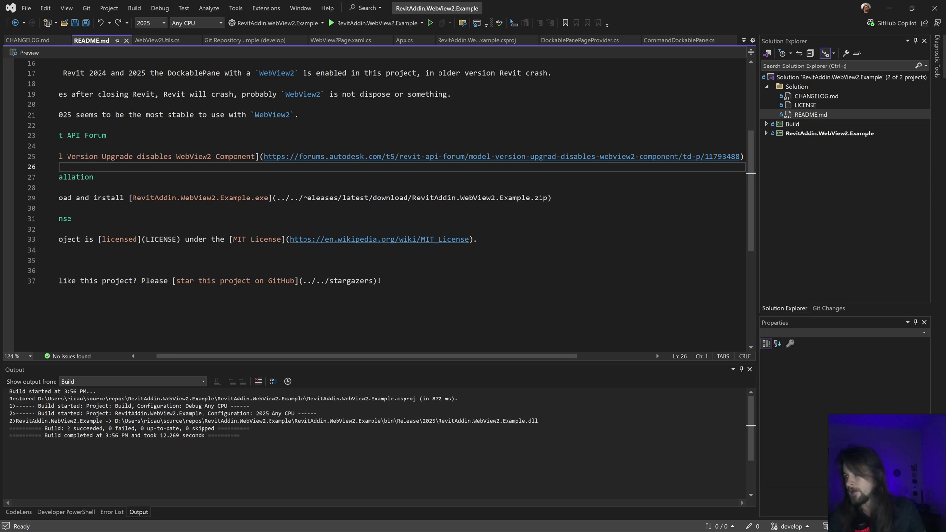
scroll(374, 197, up, 5)
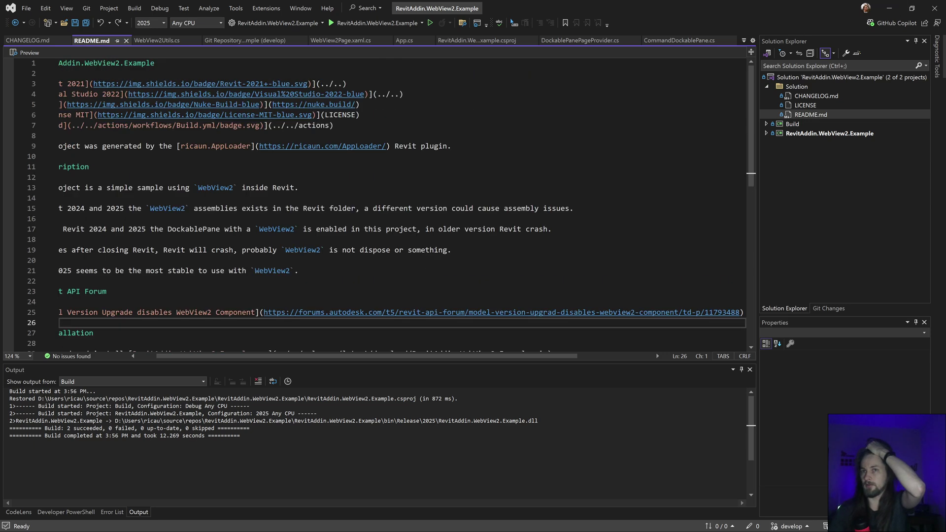
click(60, 260)
click(60, 301)
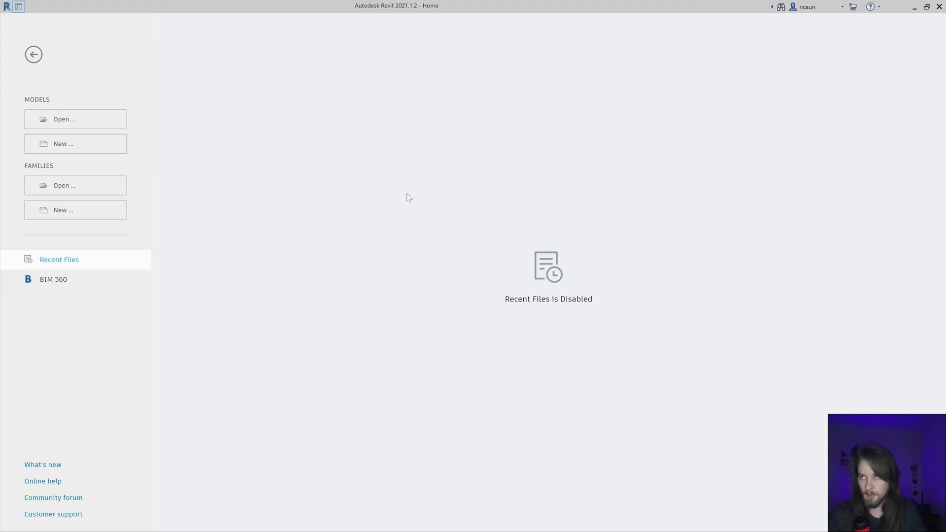
Switch to Revit 2021 and create a new project from the Imperial-Construction Template
key(ctrl+n)
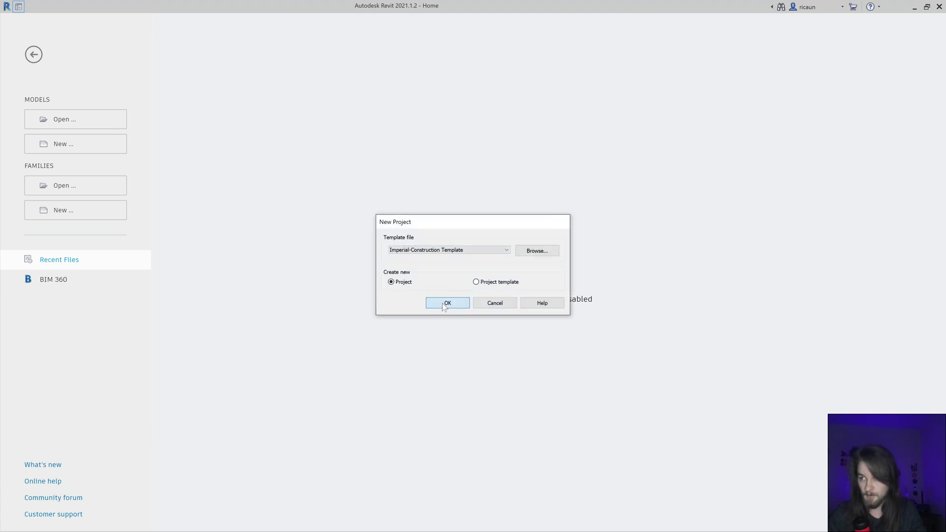
click(444, 303)
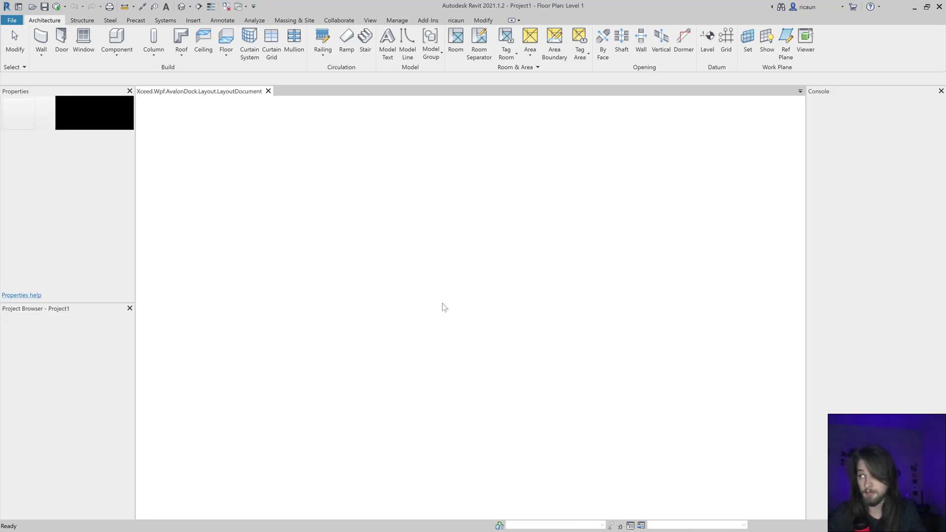
Open the WebView2 page in a floating window and widen the window
click(428, 20)
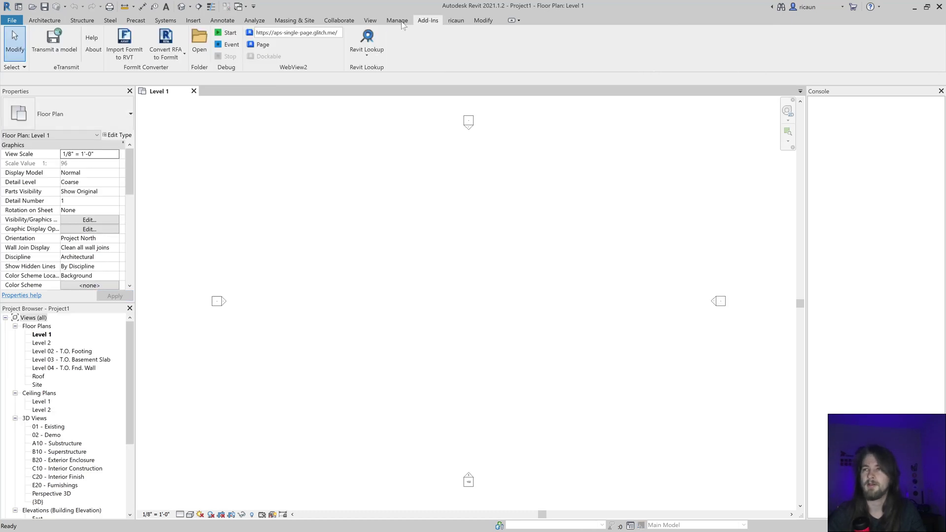
click(265, 45)
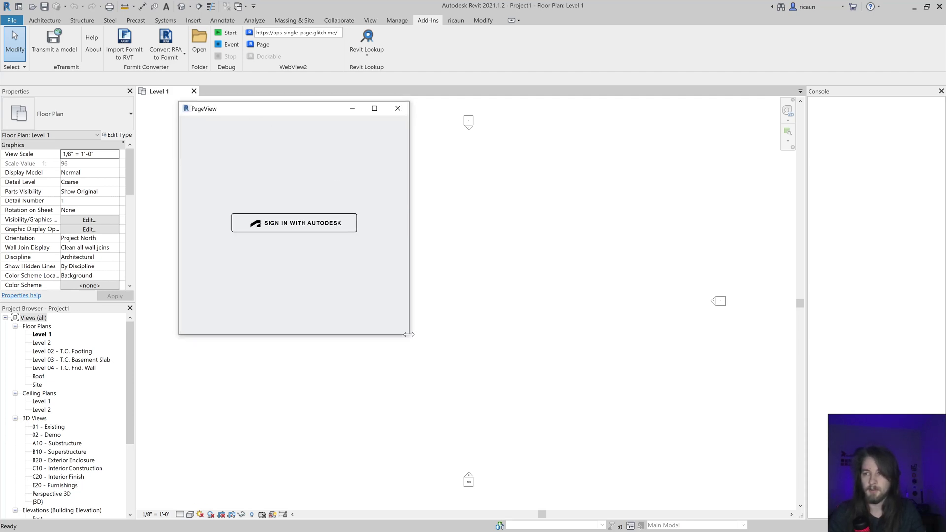
drag(409, 330, 506, 373)
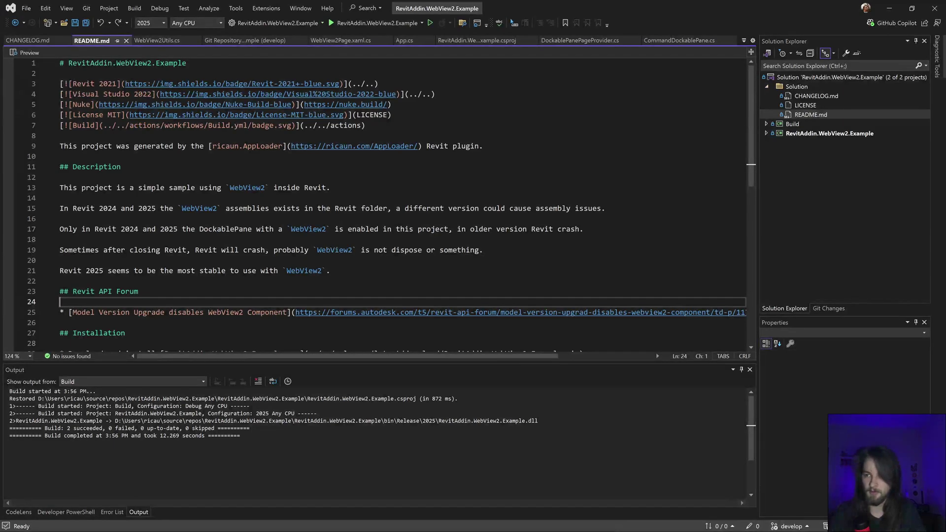
Copy the "Model Version Upgrade disables WebView2 Component" forum link from README.md and load it in Revit 2021's WebView2 page
drag(296, 313, 741, 312)
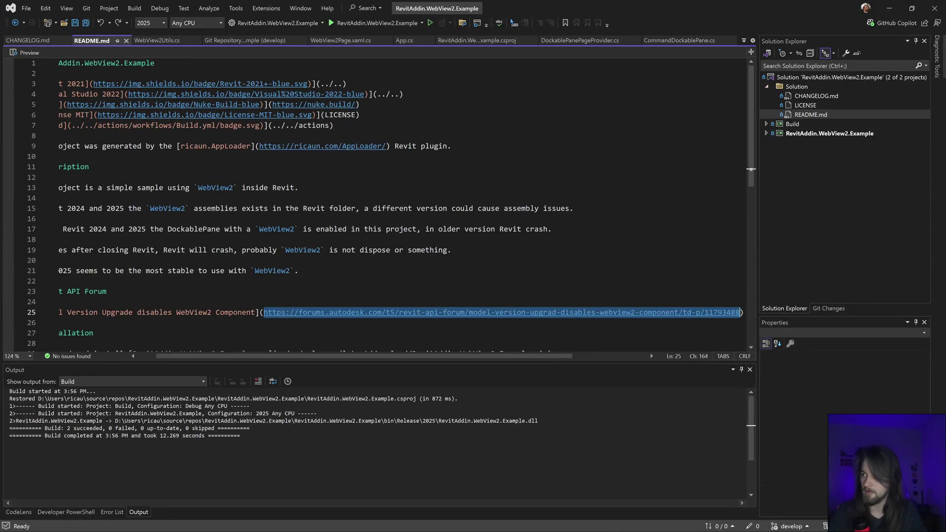
click(888, 11)
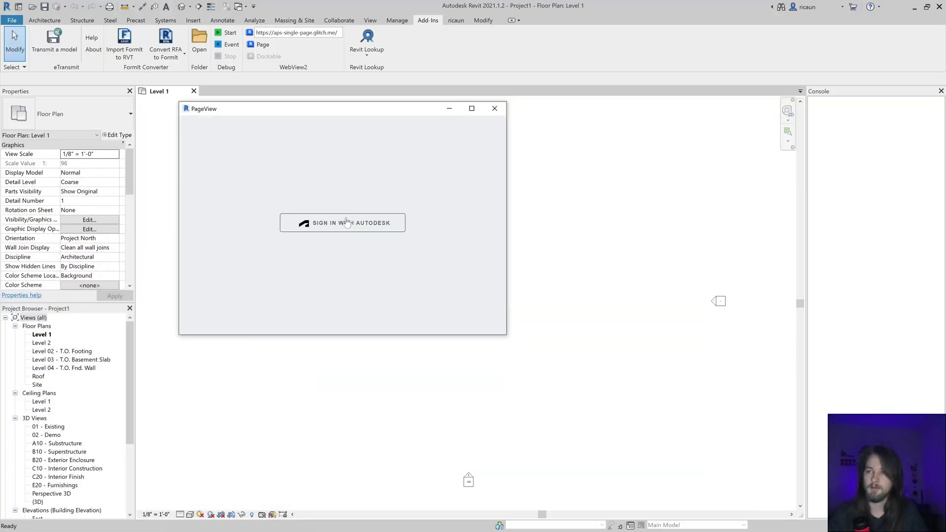
click(299, 33)
key(ctrl+v)
key(Return)
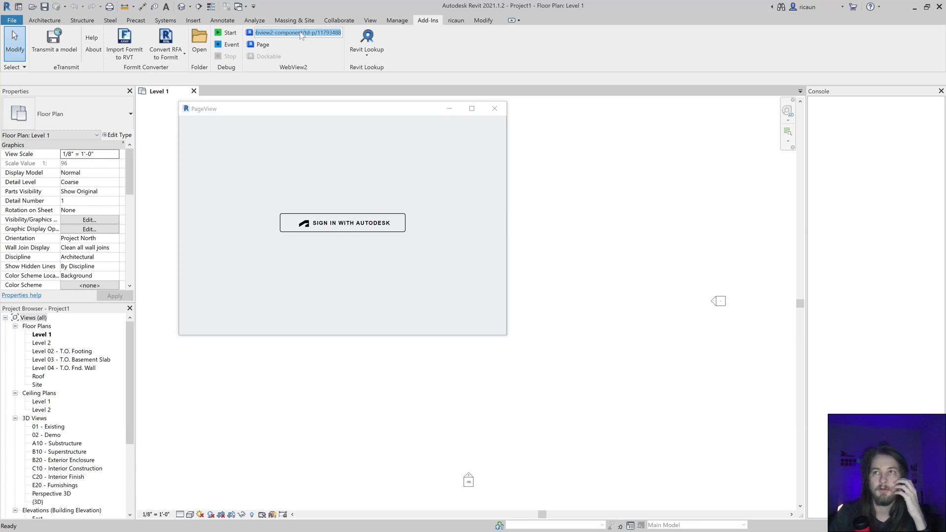
drag(302, 34, 173, 24)
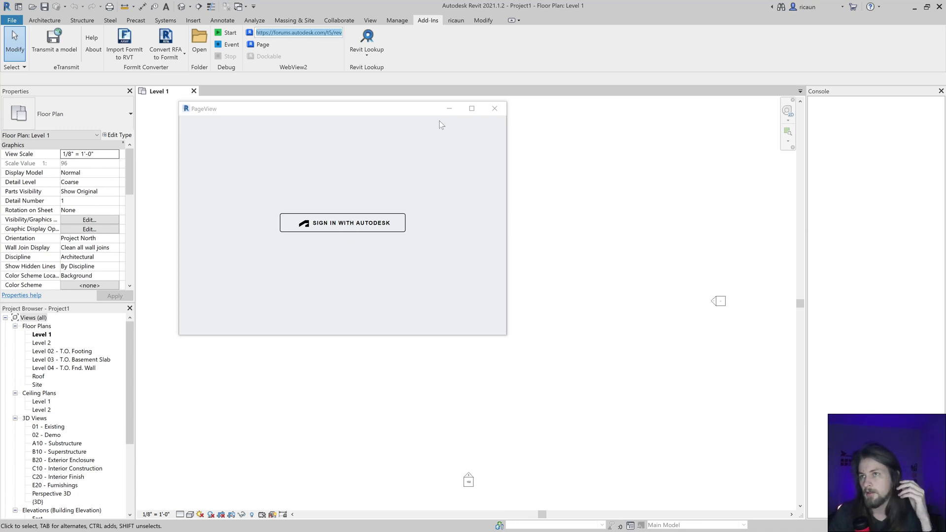
Scroll through the loaded forum thread to check that the WebView2 page responds
scroll(396, 220, down, 4)
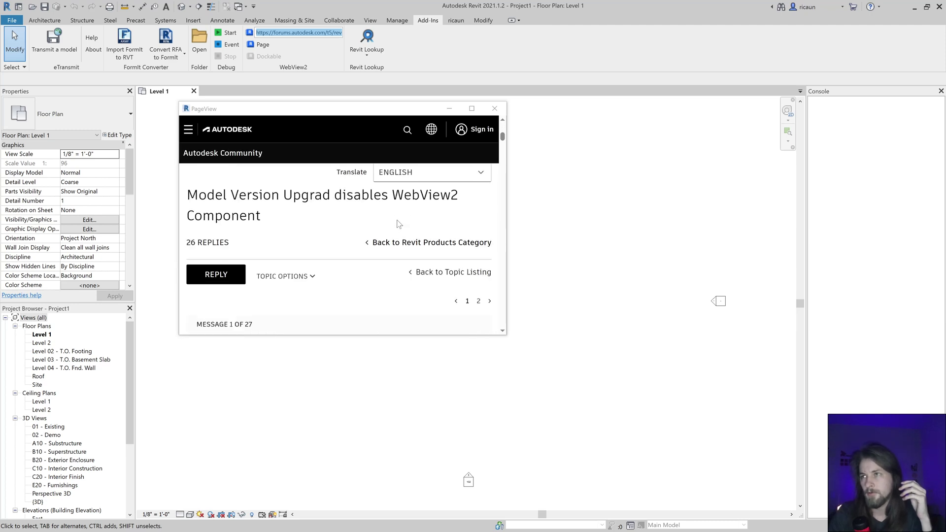
scroll(398, 222, down, 5)
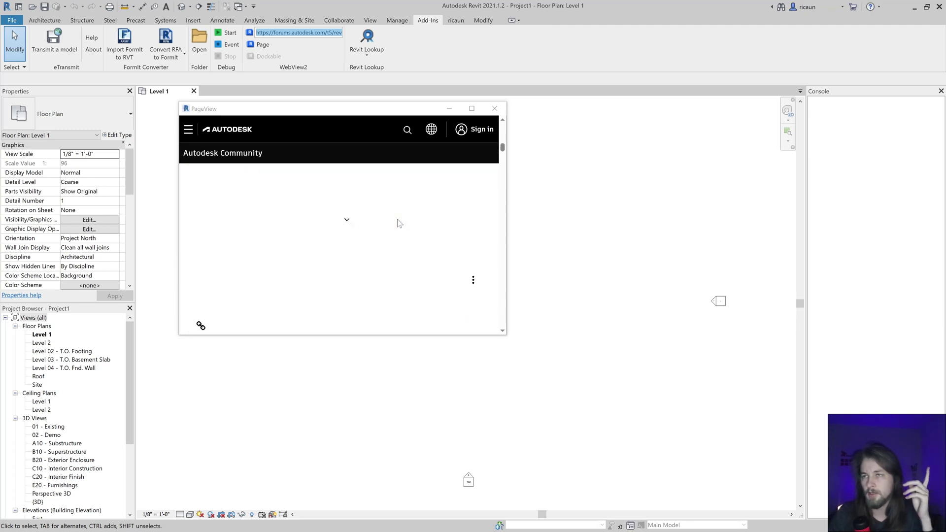
scroll(399, 224, up, 7)
scroll(399, 223, down, 3)
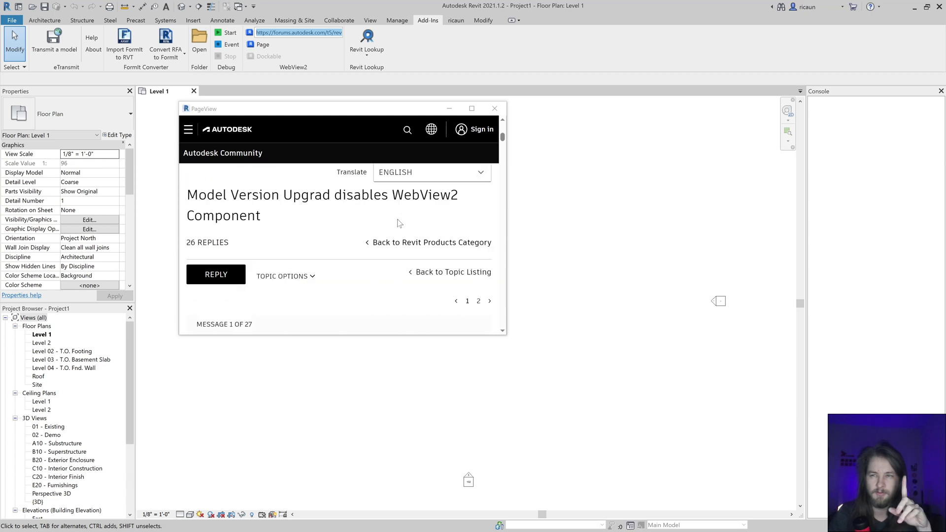
click(399, 223)
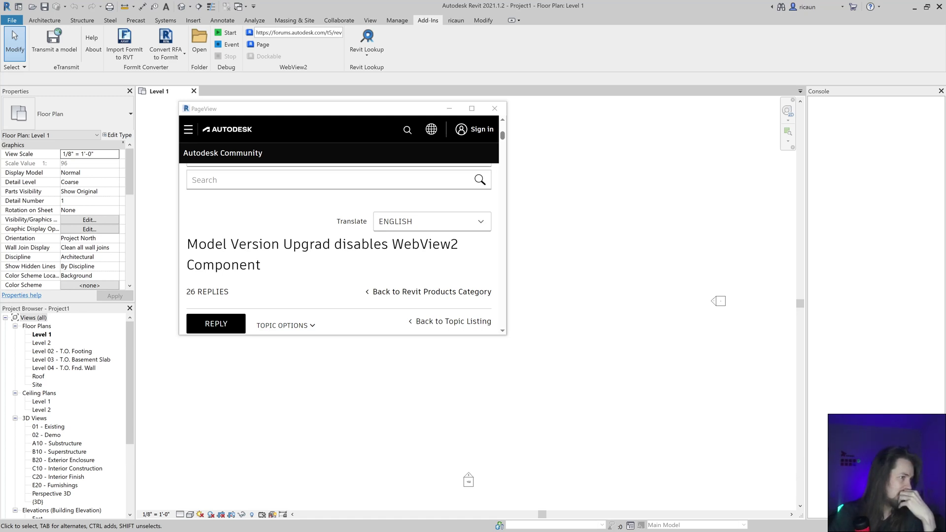
Reposition the PageView window, highlight "WebView" in the thread title, and enlarge the window in both directions
drag(302, 108, 282, 105)
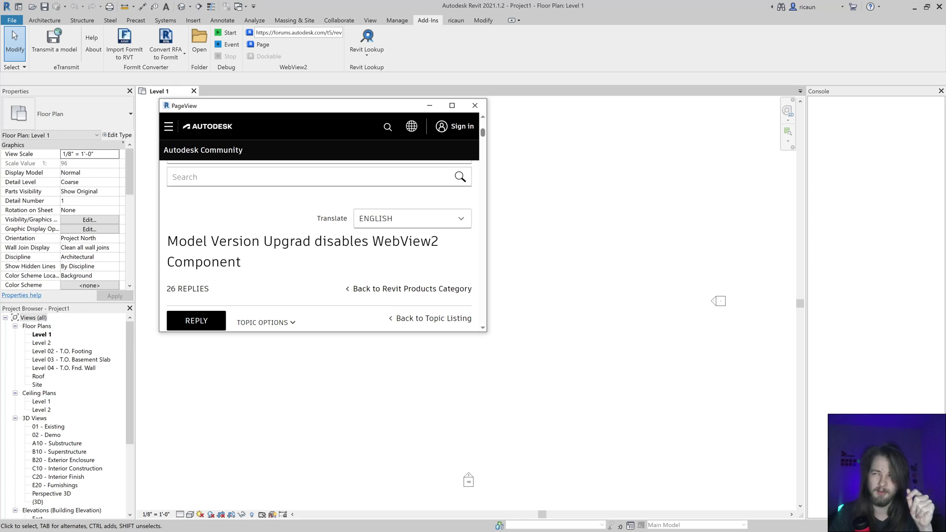
drag(372, 241, 431, 241)
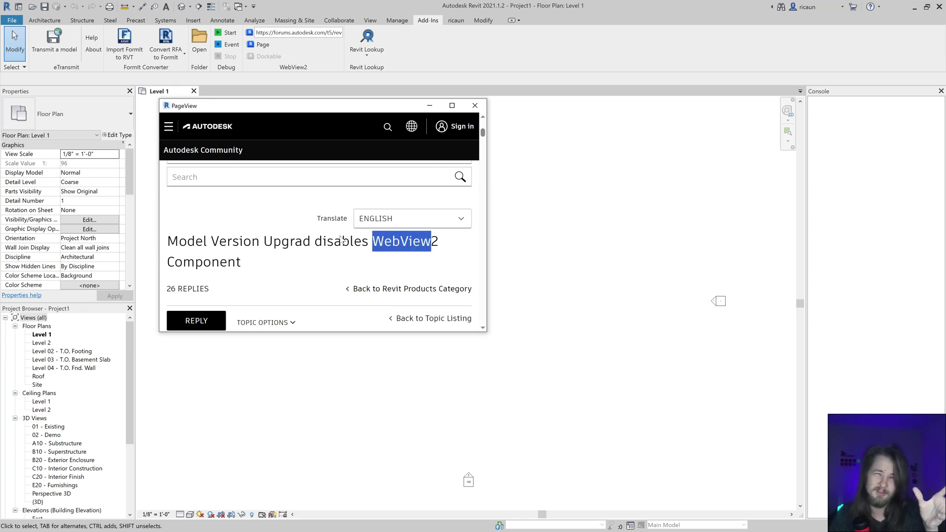
drag(487, 332, 615, 400)
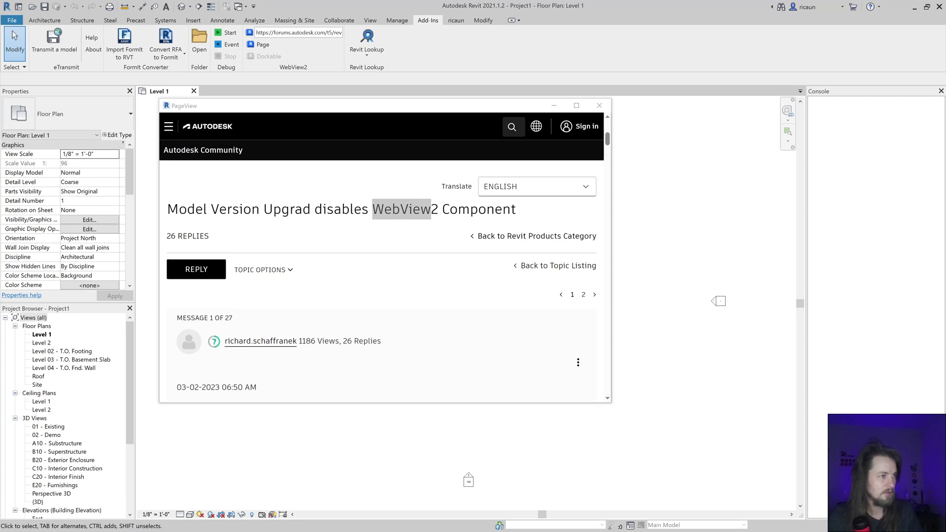
Open Project2019.rvt with the PageView still running, test scrolling through the forum thread, and close the PageView window
drag(516, 216, 686, 214)
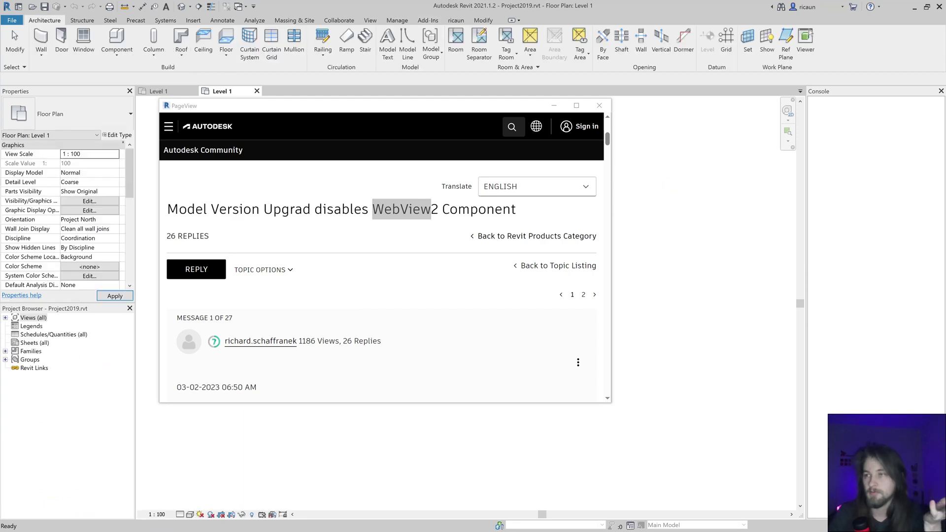
scroll(530, 279, down, 15)
scroll(529, 279, up, 20)
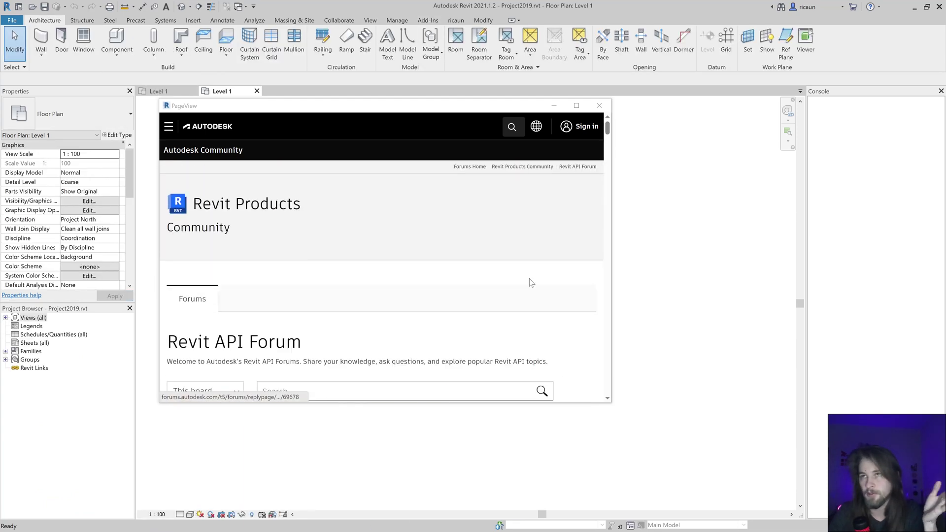
scroll(529, 279, down, 20)
scroll(528, 276, up, 13)
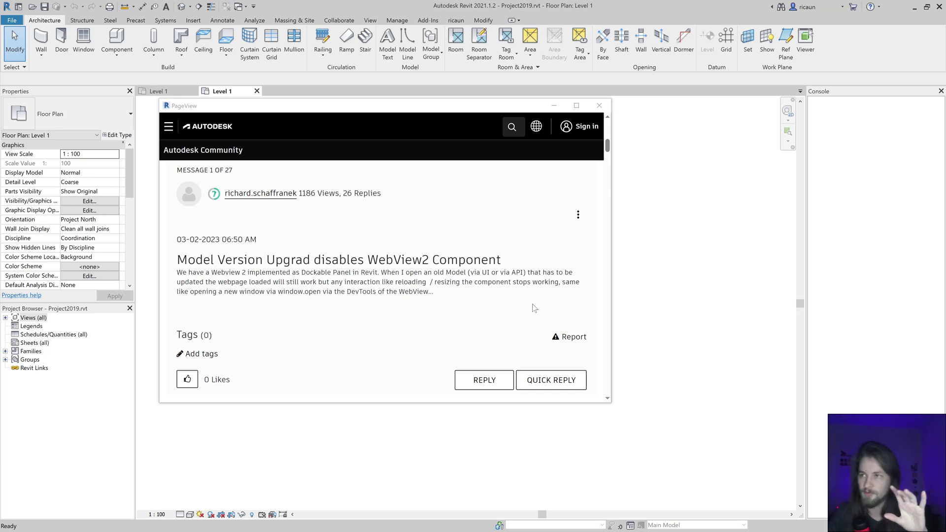
scroll(536, 291, up, 5)
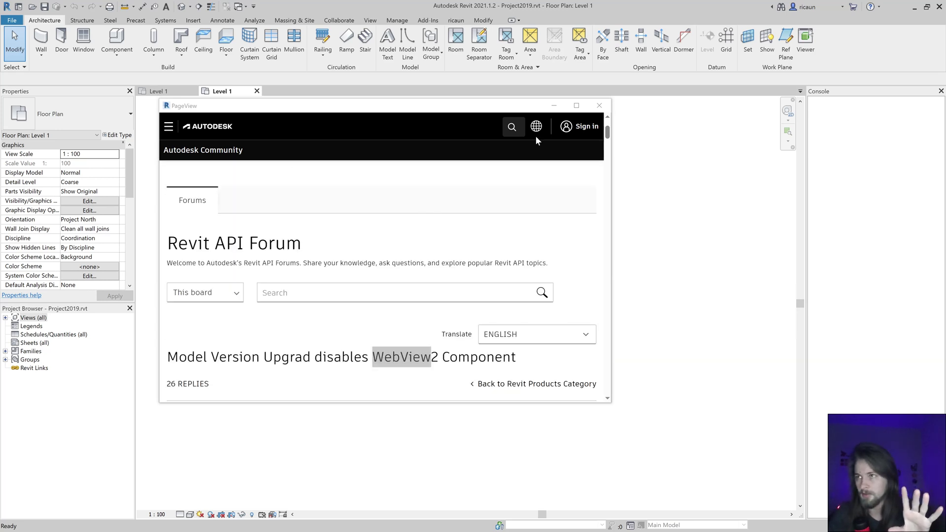
click(599, 106)
Switch to Visual Studio and review the README.md description of WebView2 and DockablePane support in different Revit versions
key(alt+Tab)
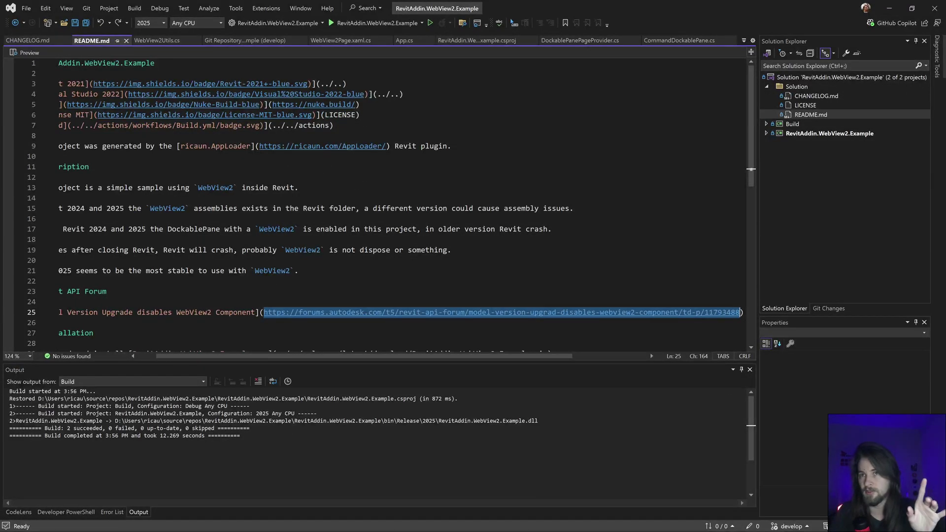
drag(553, 229, 62, 126)
click(331, 190)
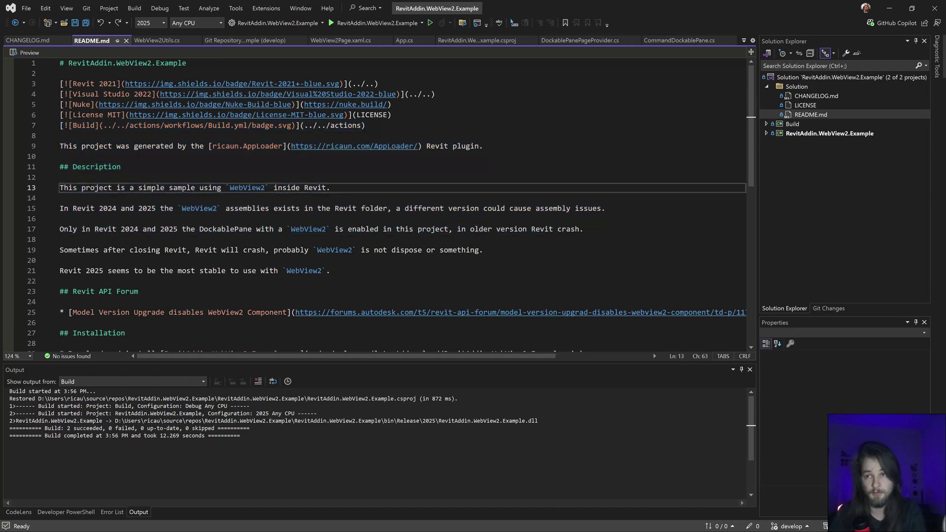